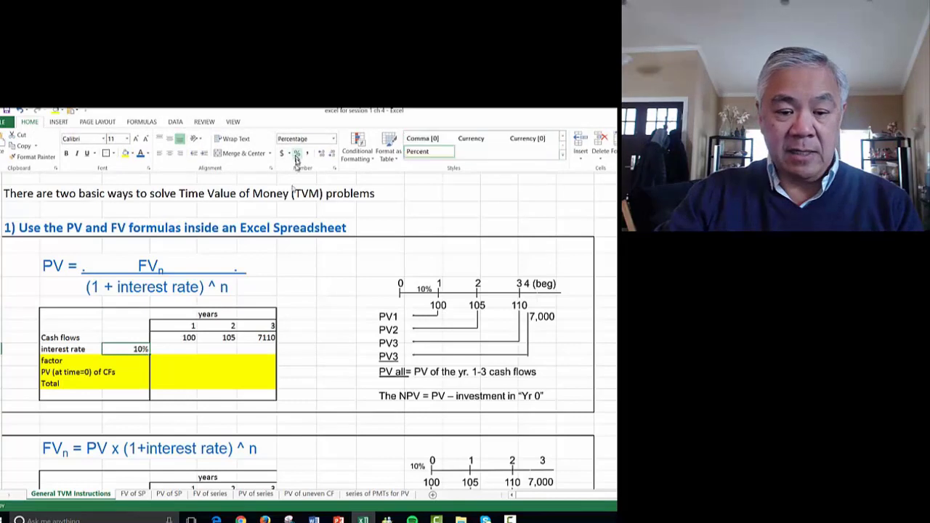
- Enter the year 1 discount factor in the present value table as +1/(1+$C$13)^D11, with an absolute reference to the interest rate
{"action": "left_click", "coordinate": [181, 361]}
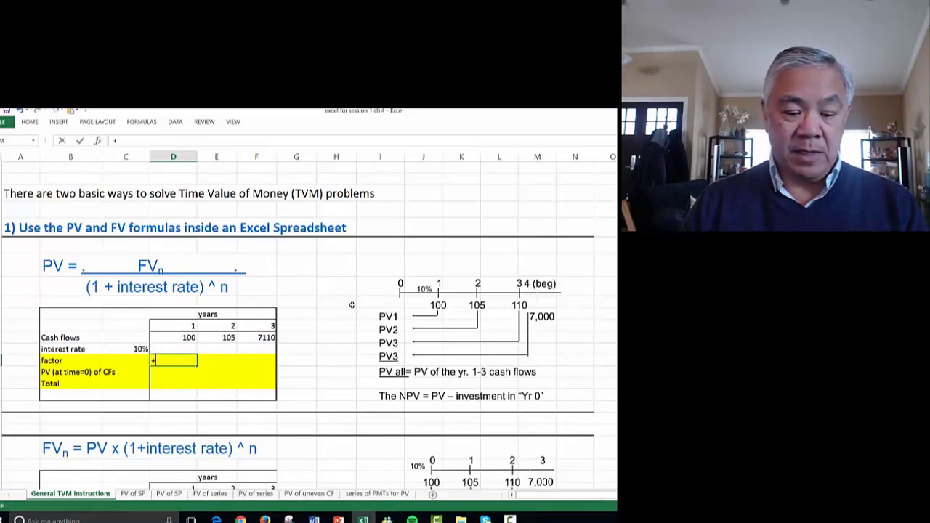
{"action": "type", "text": "+1/("}
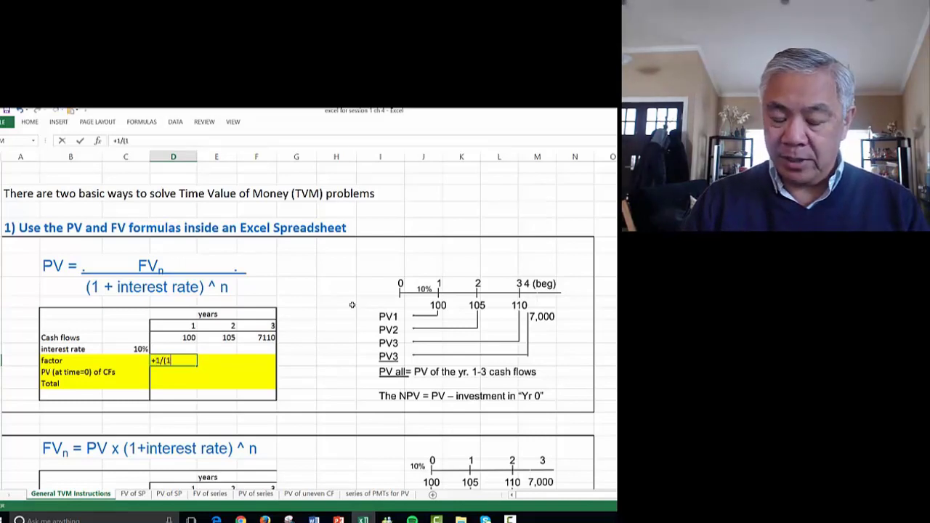
{"action": "type", "text": "1+"}
{"action": "left_click", "coordinate": [140, 349]}
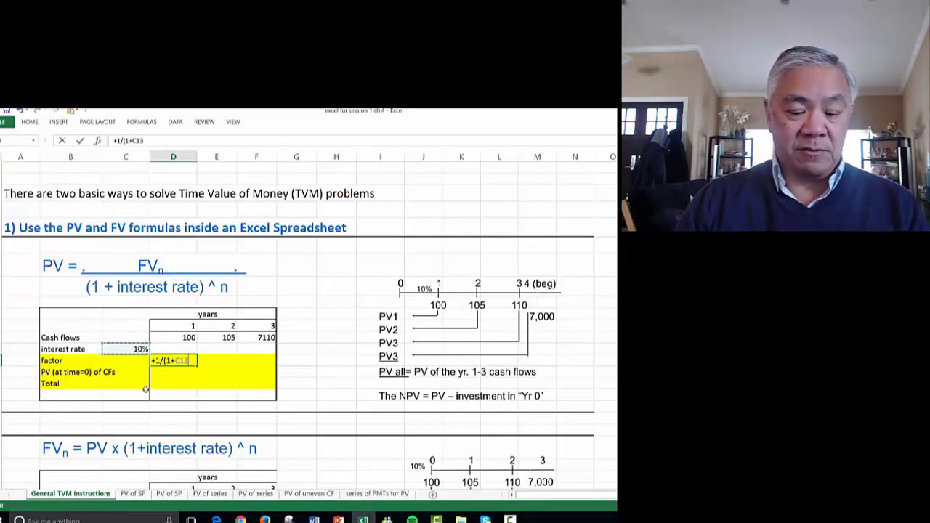
{"action": "key", "text": "F4"}
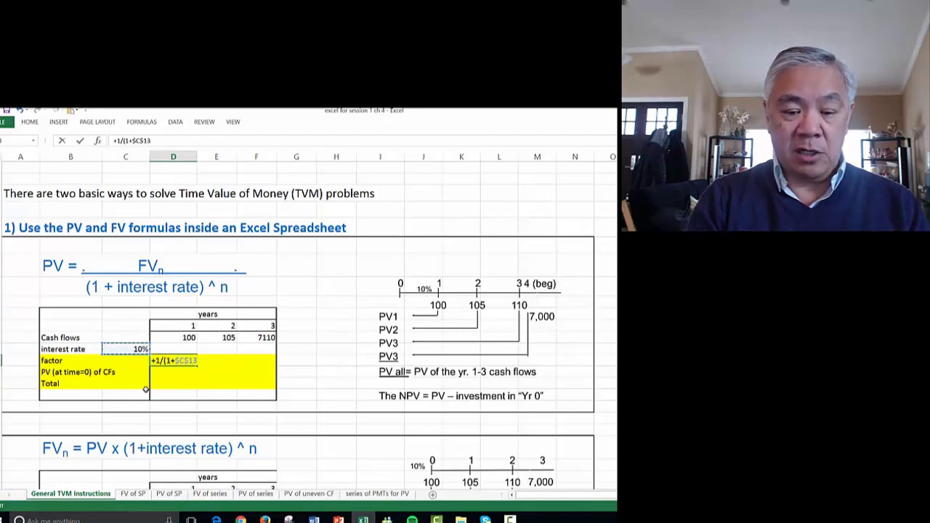
{"action": "type", "text": ")^"}
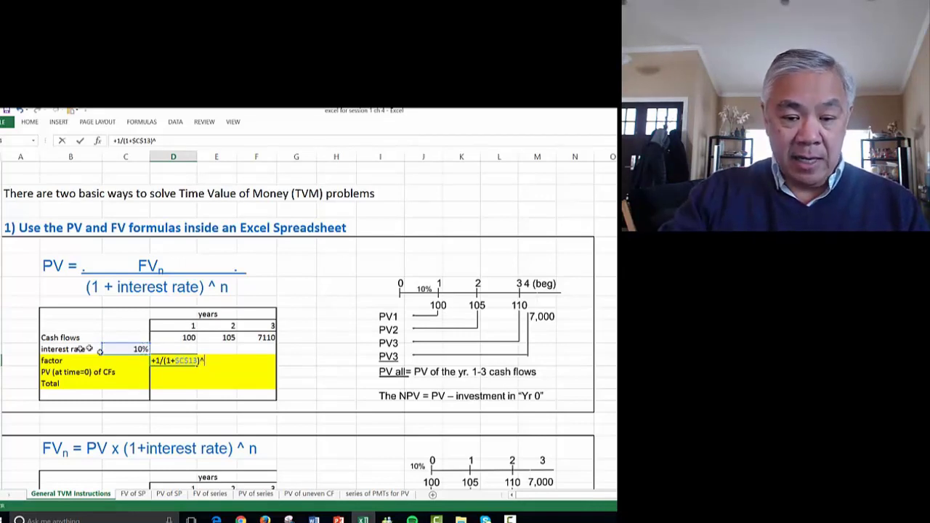
{"action": "left_click", "coordinate": [185, 326]}
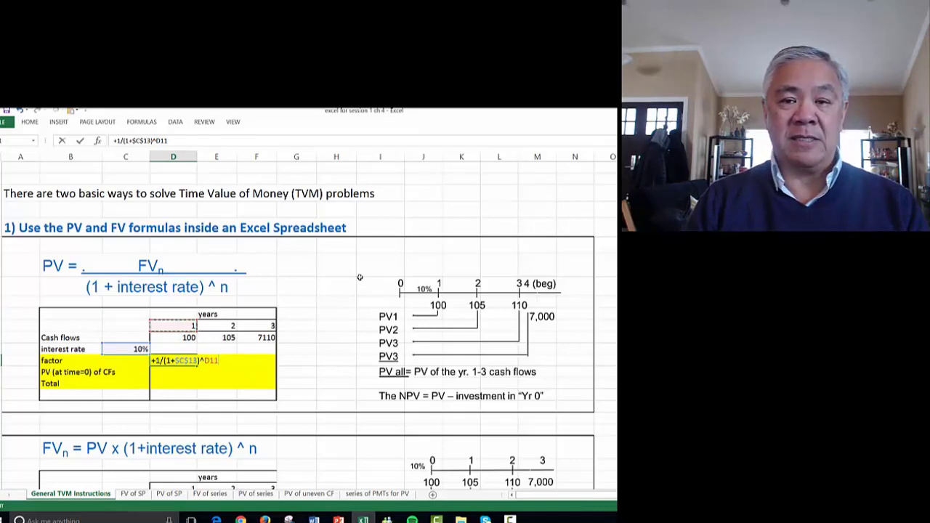
{"action": "key", "text": "Return"}
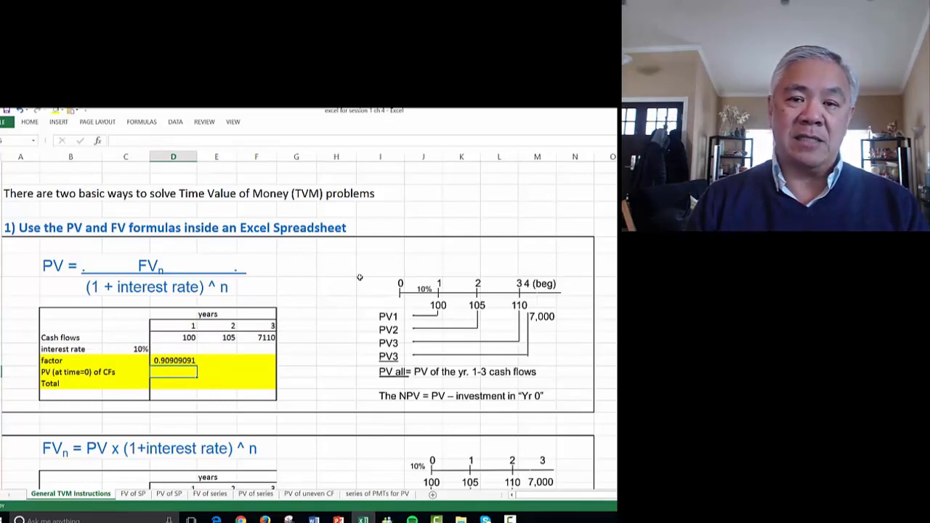
- Copy the year 1 factor formula across to years 2 and 3 and check the formula in each factor cell
{"action": "key", "text": "Up"}
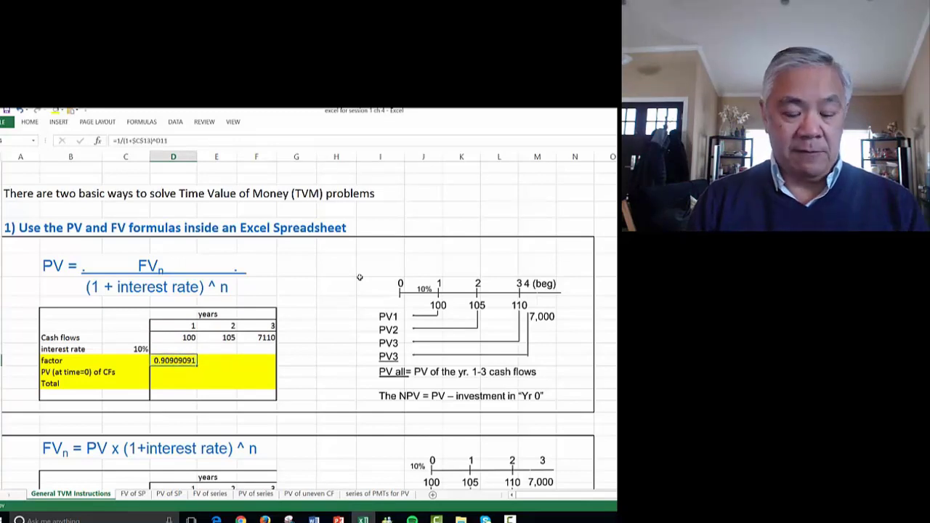
{"action": "key", "text": "ctrl+c"}
{"action": "key", "text": "shift+Right"}
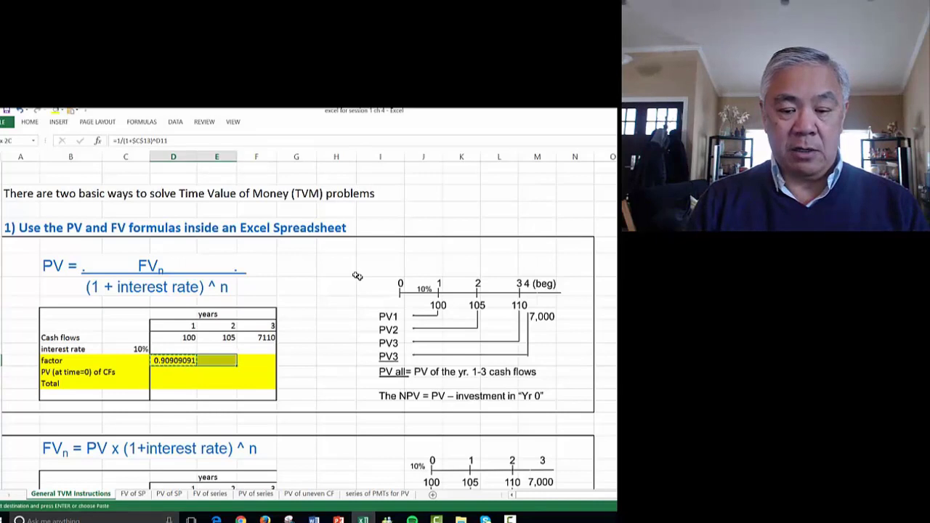
{"action": "key", "text": "shift+Right"}
{"action": "key", "text": "ctrl+v"}
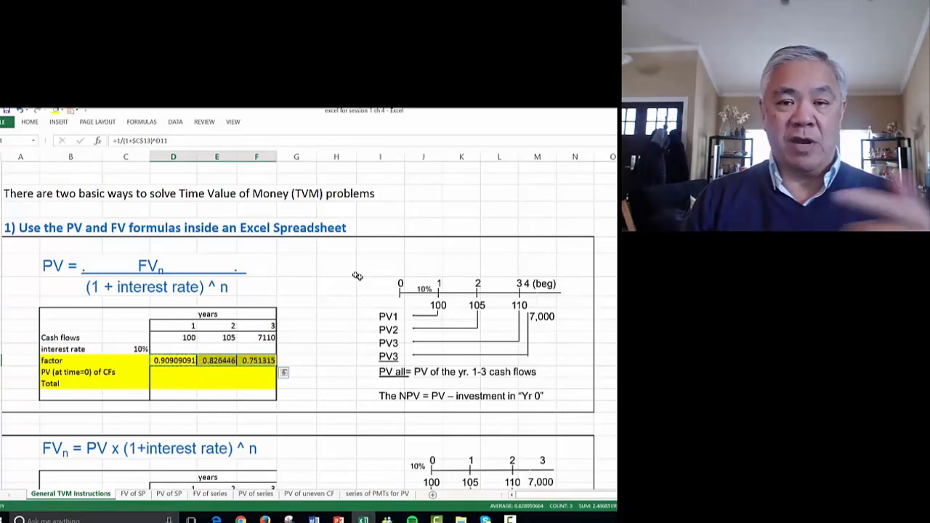
{"action": "left_click", "coordinate": [222, 360]}
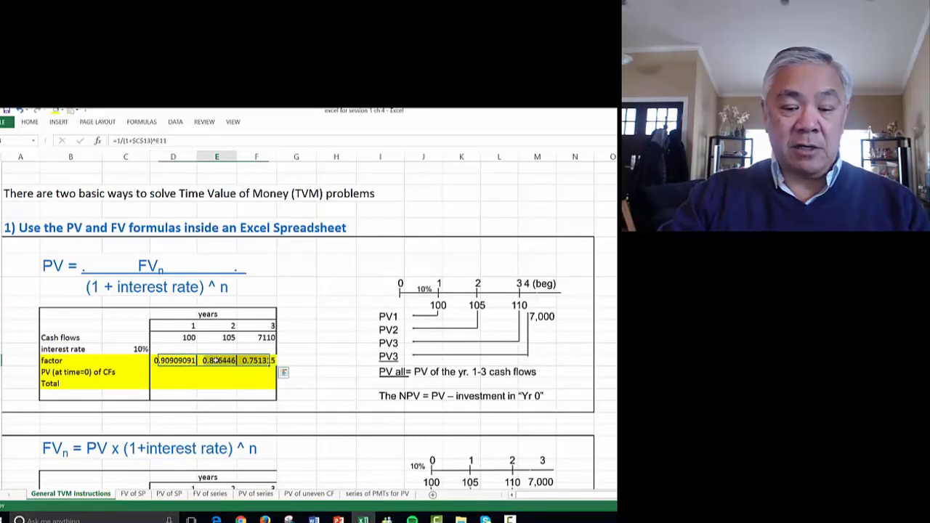
{"action": "left_click", "coordinate": [261, 359]}
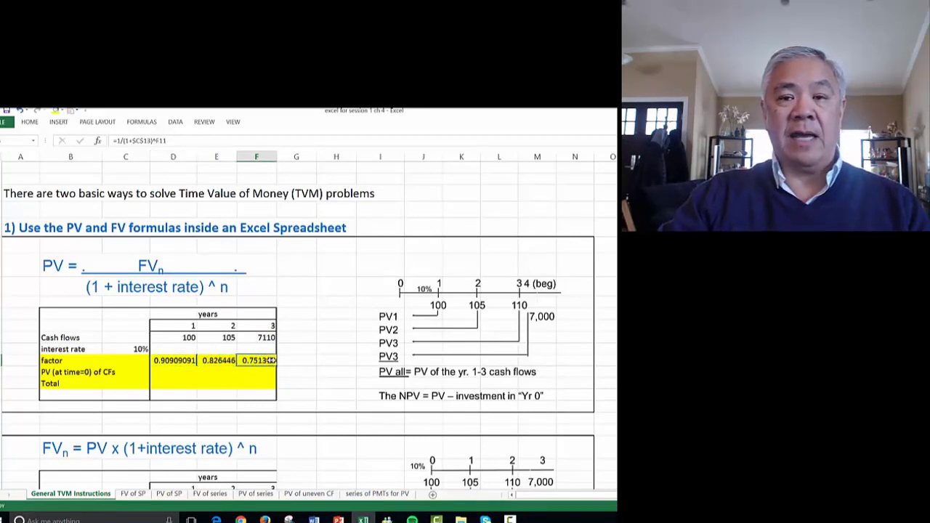
{"action": "left_click", "coordinate": [180, 362]}
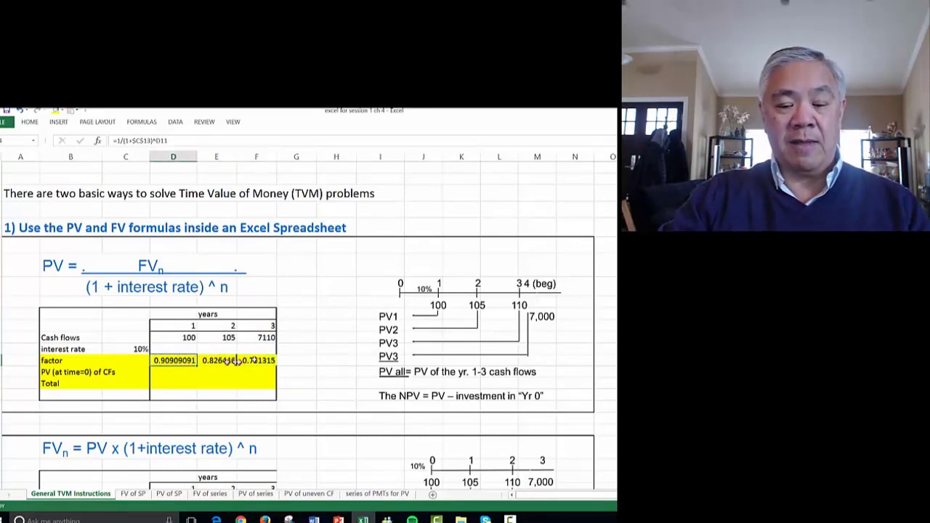
{"action": "left_click", "coordinate": [264, 358]}
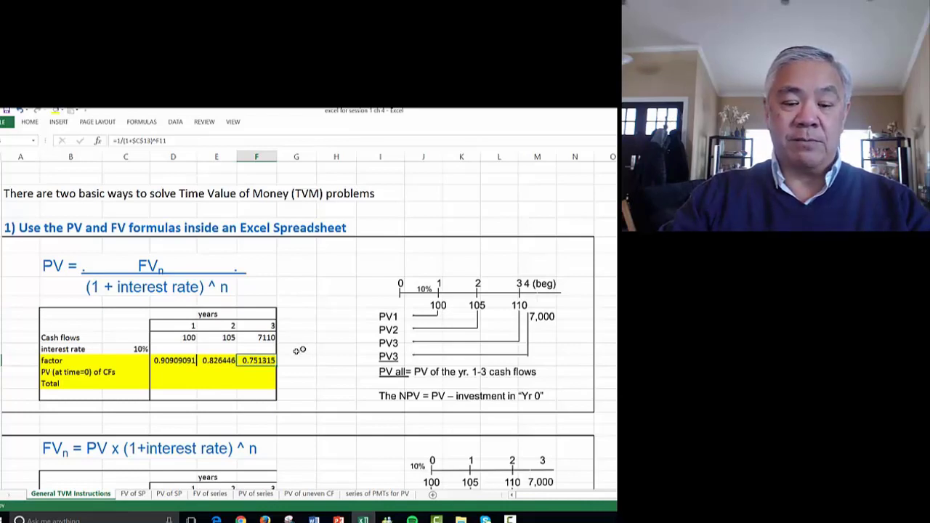
- Calculate the year 1 present value as =D14*D12 and copy the formula across to years 2 and 3
{"action": "left_click", "coordinate": [186, 374]}
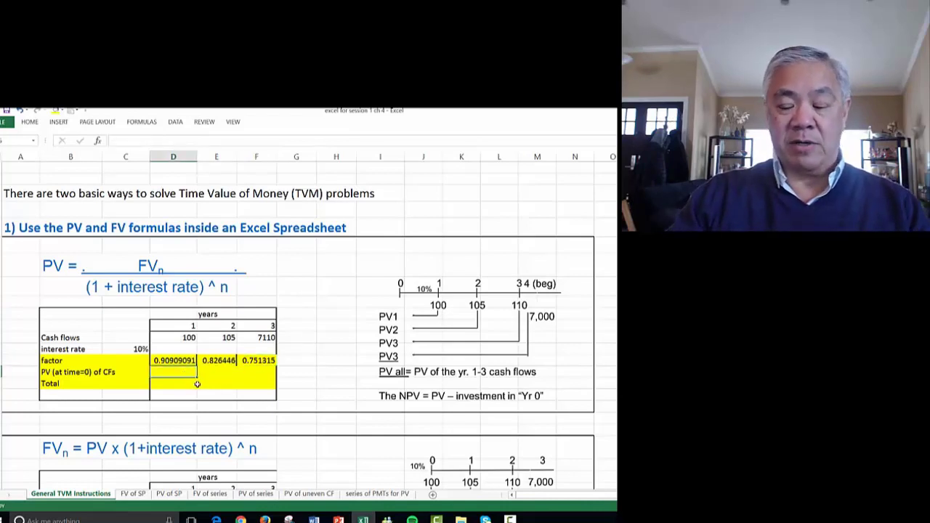
{"action": "type", "text": "="}
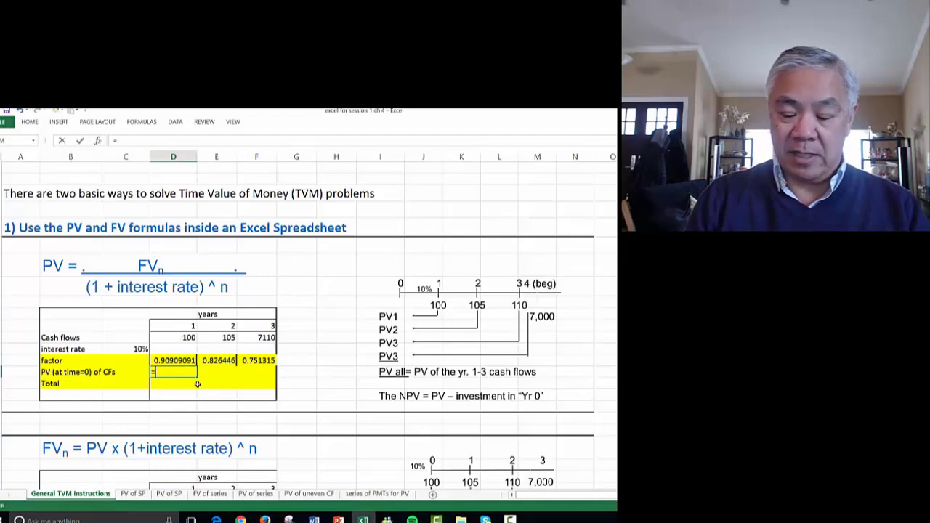
{"action": "key", "text": "Up"}
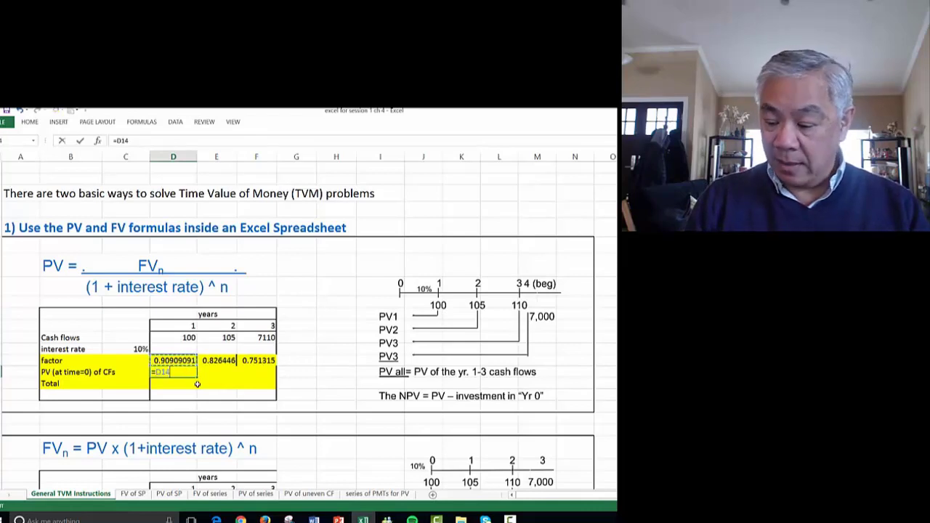
{"action": "type", "text": "*"}
{"action": "key", "text": "Up"}
{"action": "key", "text": "Up"}
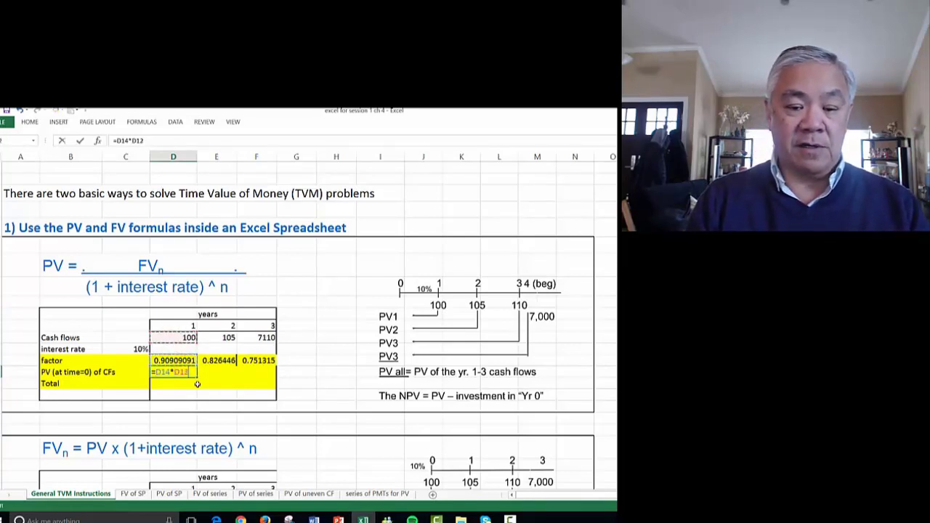
{"action": "key", "text": "Return"}
{"action": "left_click_drag", "start_coordinate": [196, 377], "coordinate": [276, 378]}
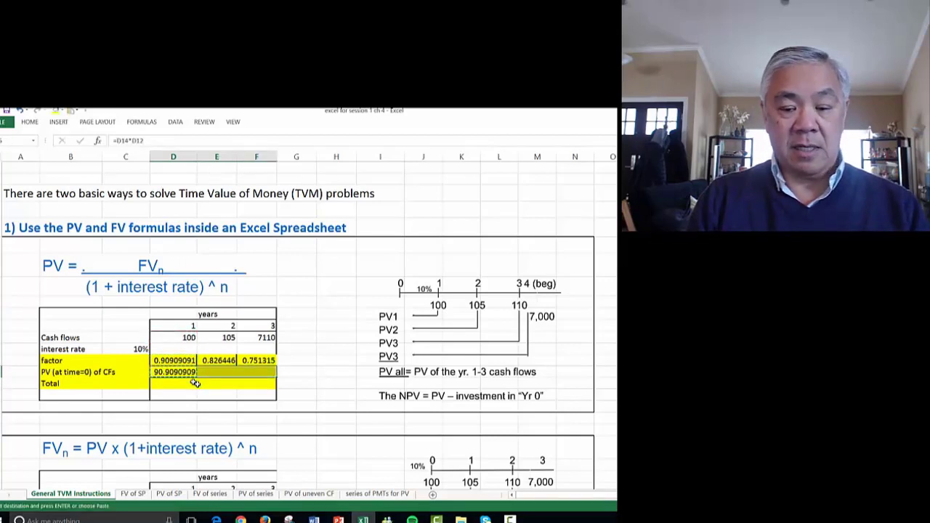
- Total the three present values in the first column of the Total row with =sum(D15:F15)
{"action": "left_click", "coordinate": [195, 383]}
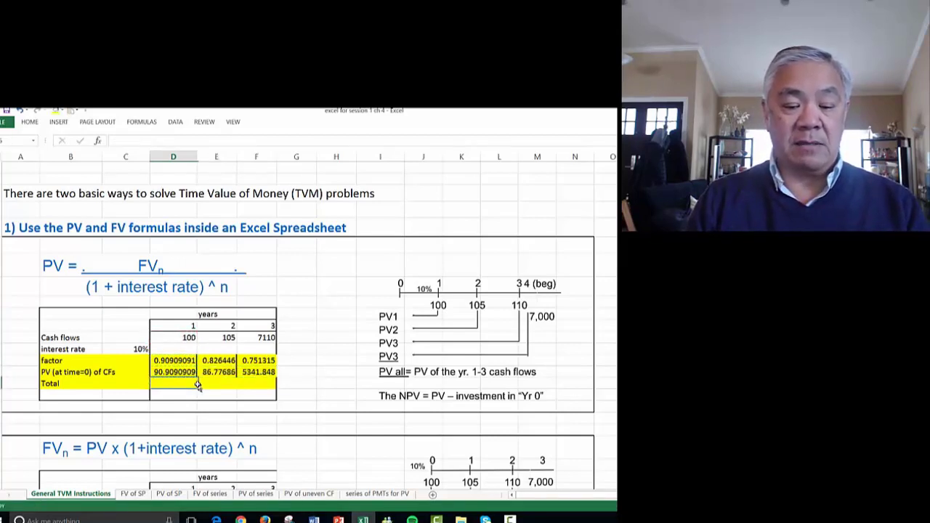
{"action": "type", "text": "=sum("}
{"action": "key", "text": "Up"}
{"action": "key", "text": "shift+Right"}
{"action": "key", "text": "shift+Right"}
{"action": "type", "text": ")"}
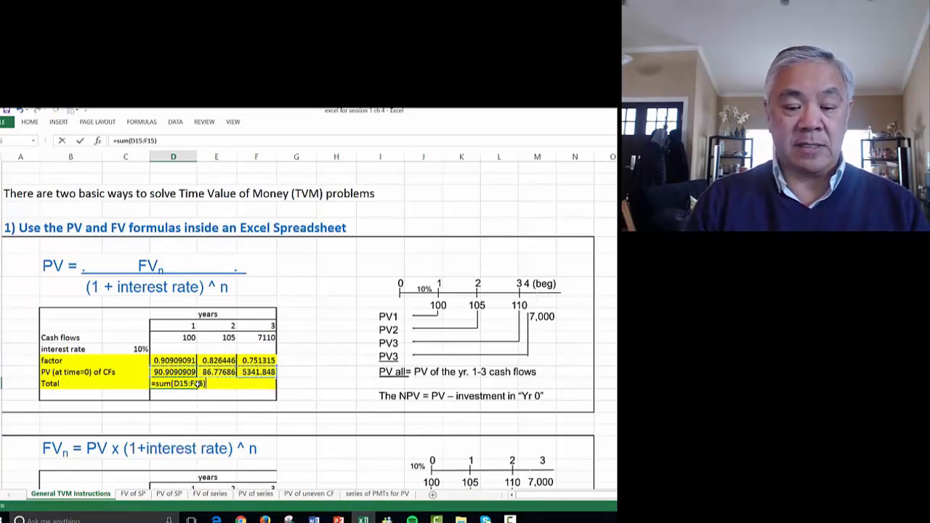
{"action": "key", "text": "Return"}
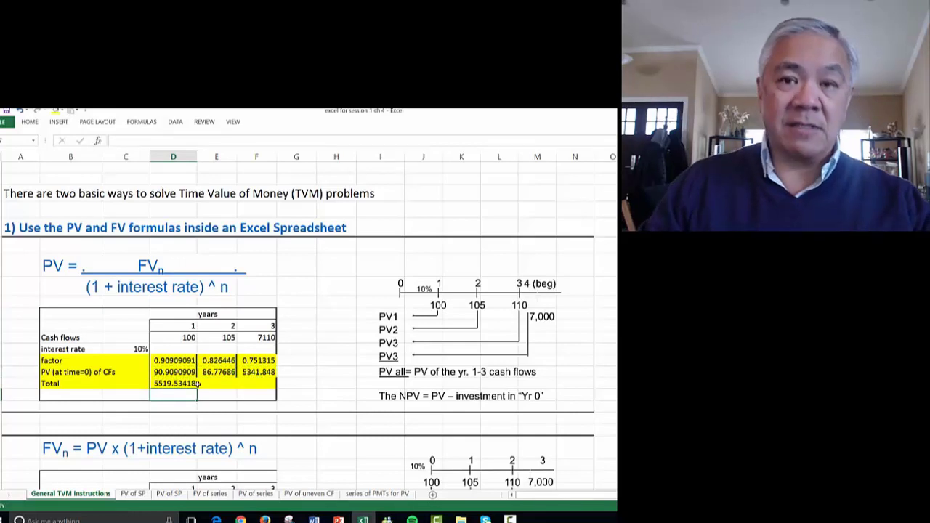
{"action": "left_click", "coordinate": [183, 338]}
{"action": "left_click", "coordinate": [216, 339]}
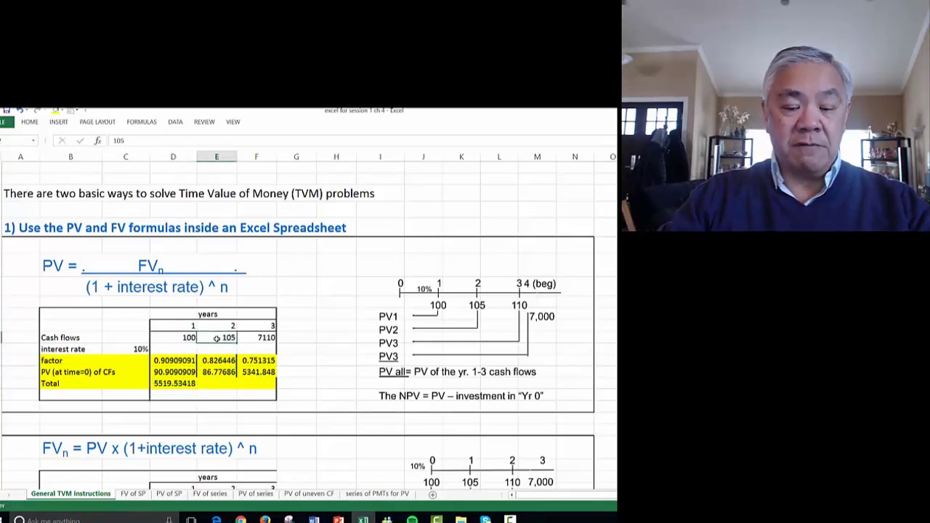
{"action": "left_click", "coordinate": [262, 339]}
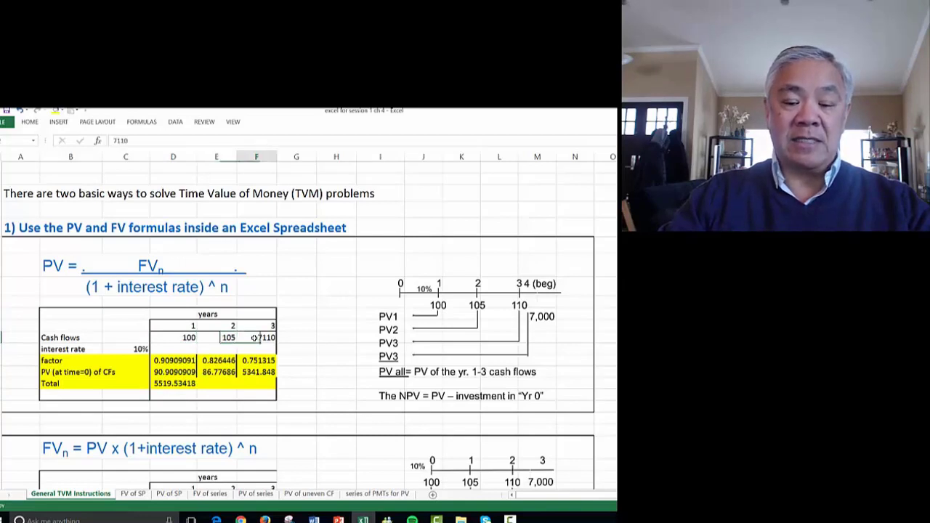
{"action": "left_click", "coordinate": [181, 384]}
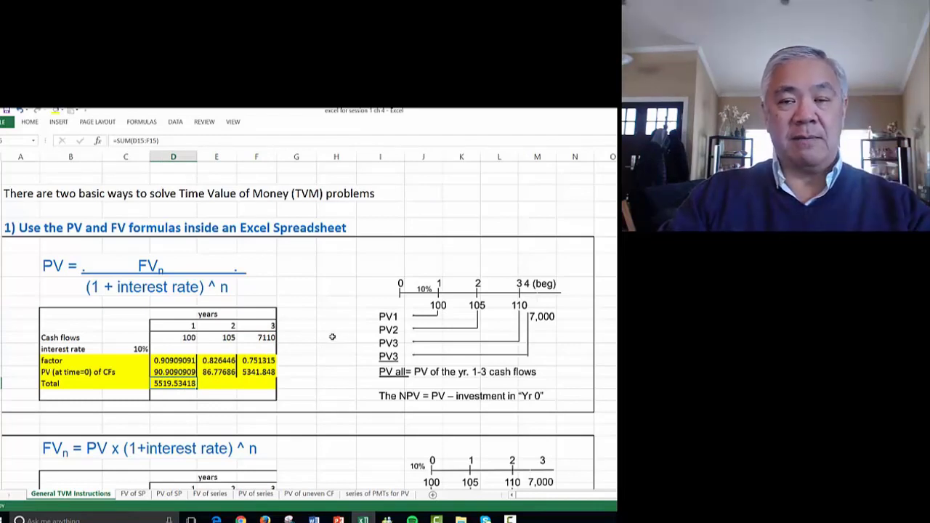
{"action": "left_click", "coordinate": [331, 338]}
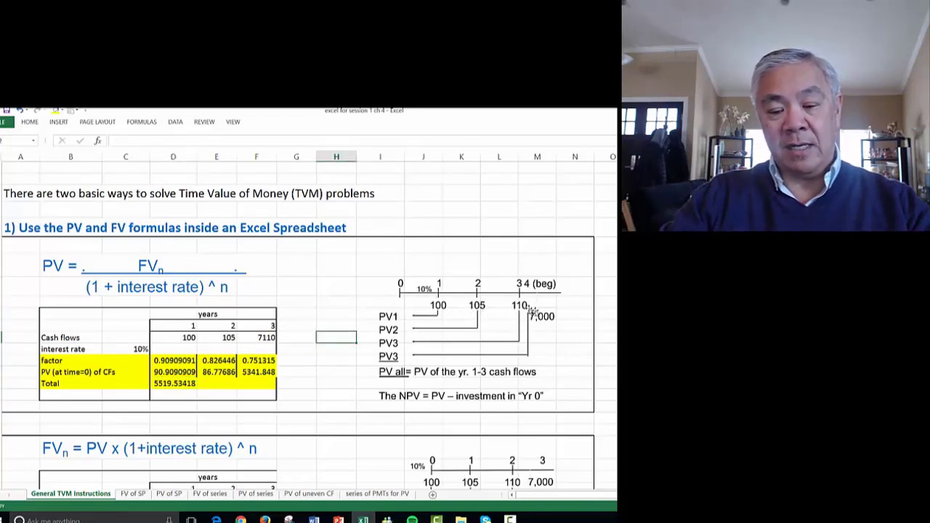
- Clear the cash flow values of all three years in the future value (FVn) table
{"action": "scroll", "coordinate": [614, 309], "scroll_direction": "down", "scroll_amount": 5}
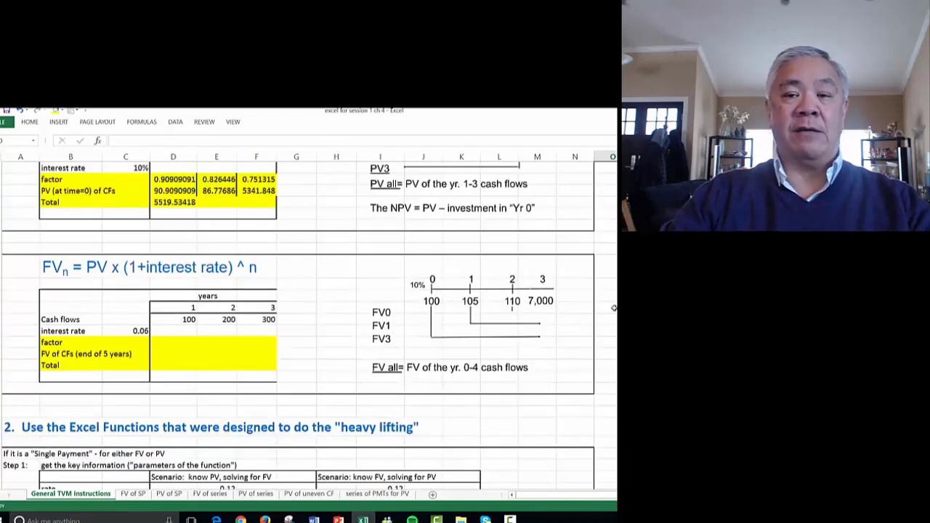
{"action": "left_click", "coordinate": [304, 318]}
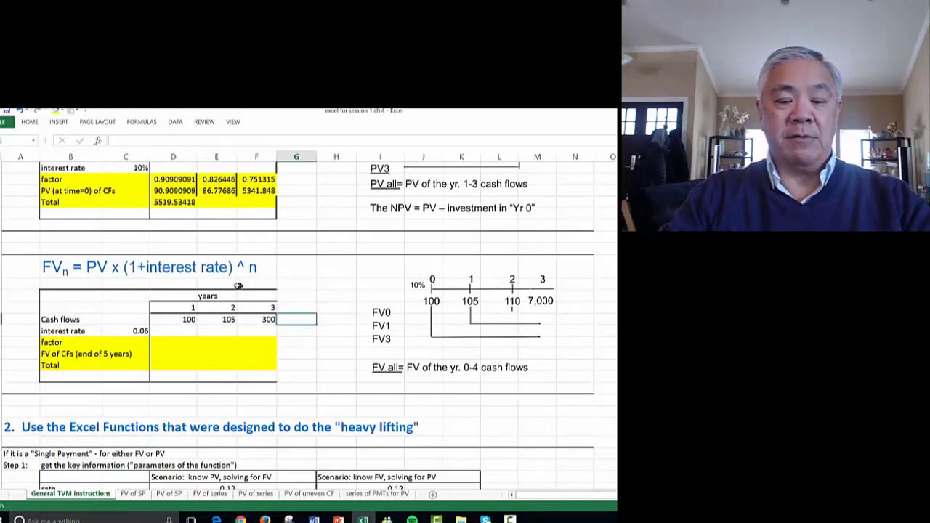
{"action": "left_click_drag", "start_coordinate": [187, 320], "coordinate": [248, 320]}
{"action": "key", "text": "Delete"}
{"action": "left_click", "coordinate": [336, 307]}
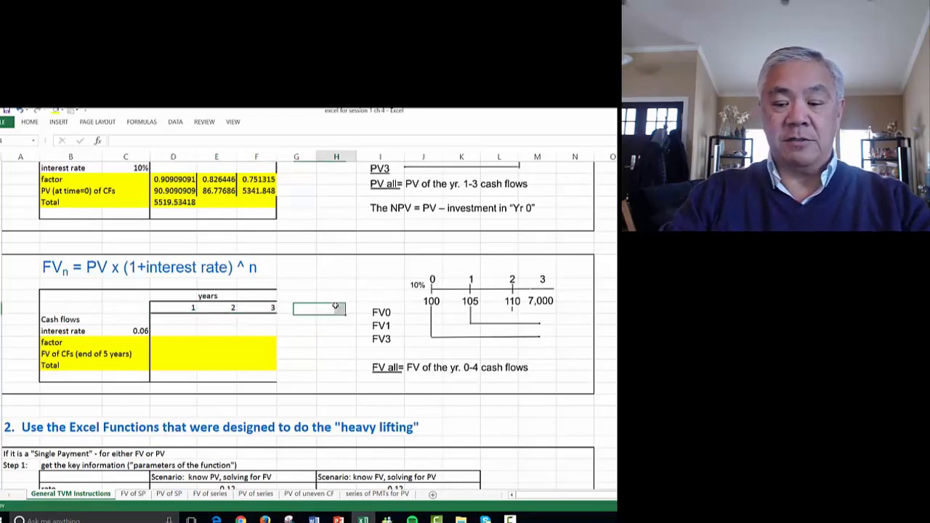
- Change the three year headings of the future value table to 0, 1 and 2
{"action": "left_click", "coordinate": [176, 320]}
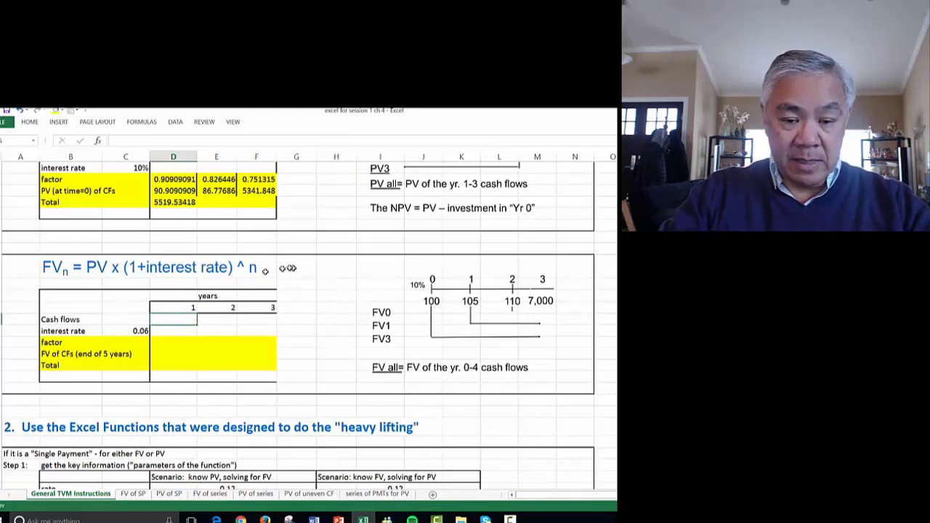
{"action": "left_click", "coordinate": [194, 306]}
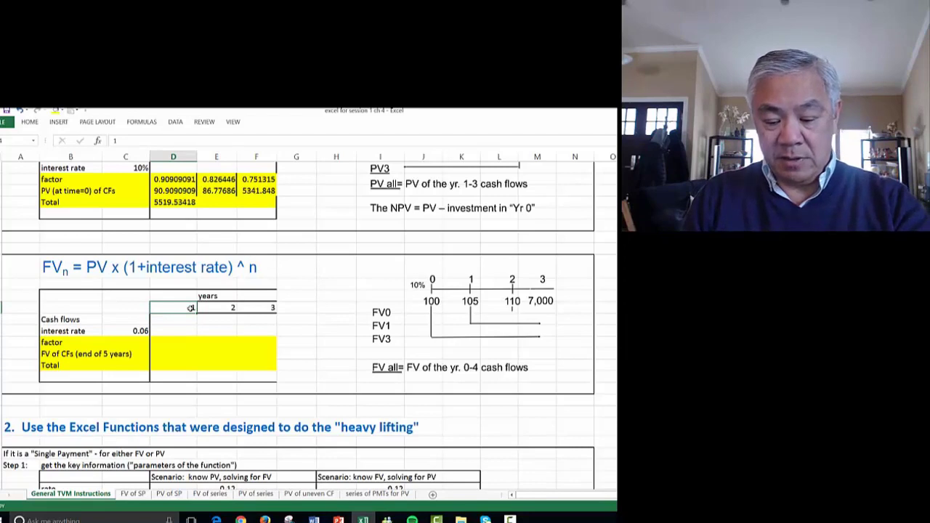
{"action": "key", "text": "Right"}
{"action": "key", "text": "Right"}
{"action": "type", "text": "2"}
{"action": "key", "text": "Right"}
{"action": "key", "text": "Left"}
{"action": "key", "text": "Left"}
{"action": "key", "text": "Left"}
- Enter cash flows of 100, 105 and 110 for years 0, 1 and 2 in the future value table
{"action": "key", "text": "Down"}
{"action": "type", "text": "10"}
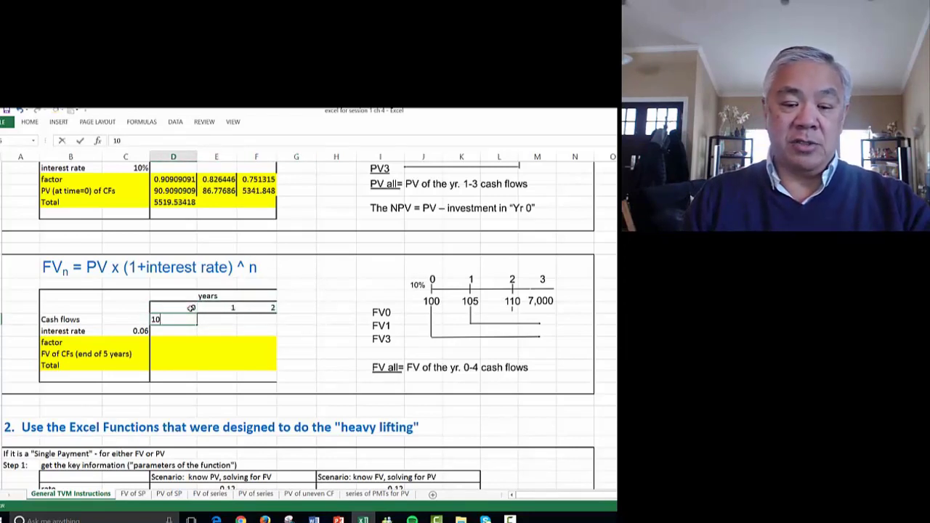
{"action": "key", "text": "Right"}
{"action": "type", "text": "105"}
{"action": "key", "text": "Right"}
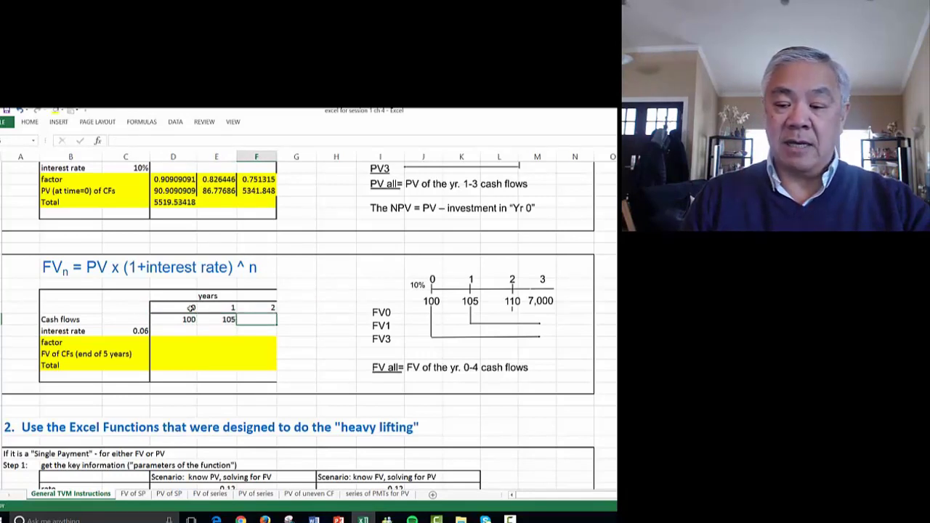
{"action": "type", "text": "110"}
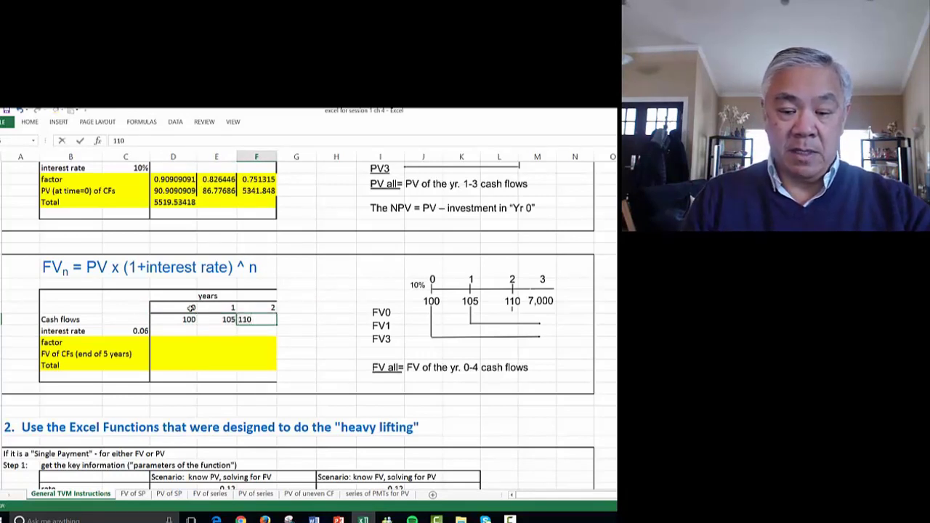
{"action": "key", "text": "Right"}
{"action": "key", "text": "Up"}
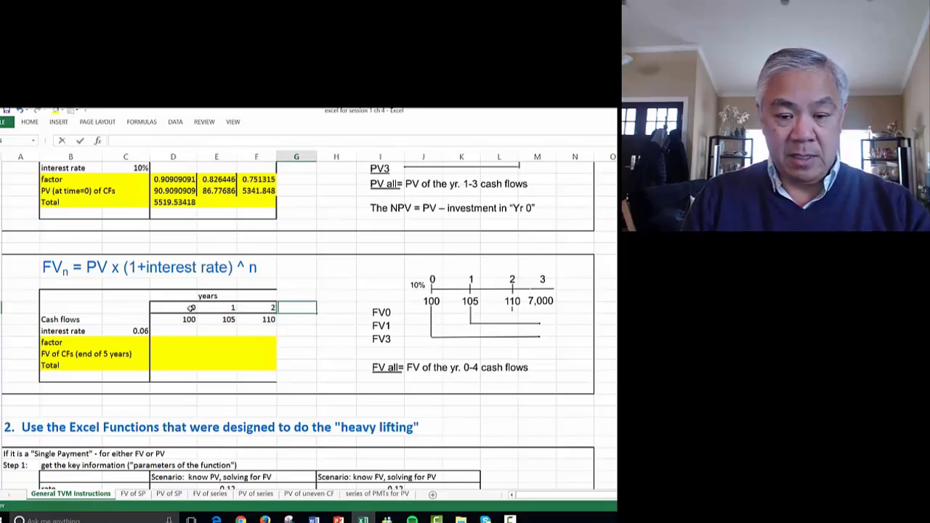
- Add a fourth column to the future value table with year heading 3 and a cash flow of 7000
{"action": "type", "text": "3"}
{"action": "key", "text": "Down"}
{"action": "type", "text": "7000"}
{"action": "key", "text": "Down"}
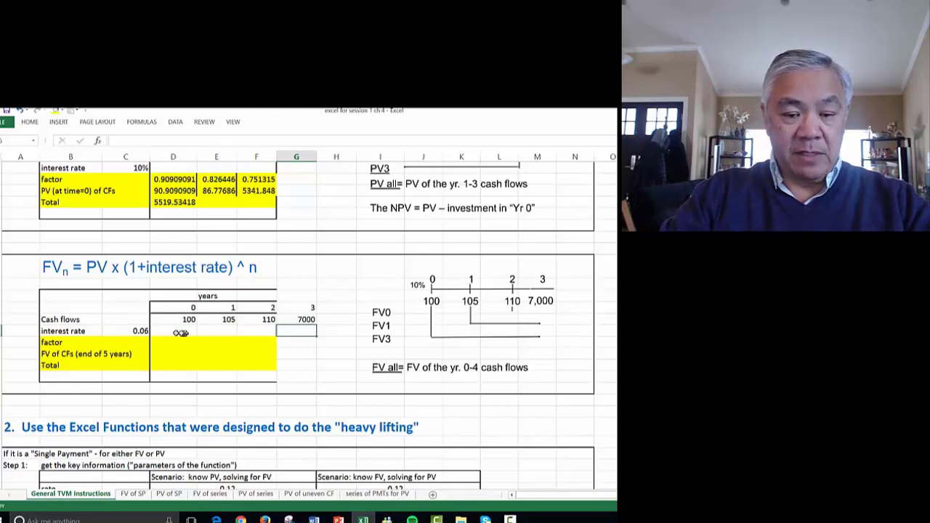
- Enter the year 0 factor in the future value table as +(1+$C$26)^3, with an absolute reference to the interest rate
{"action": "left_click", "coordinate": [143, 332]}
{"action": "left_click", "coordinate": [165, 340]}
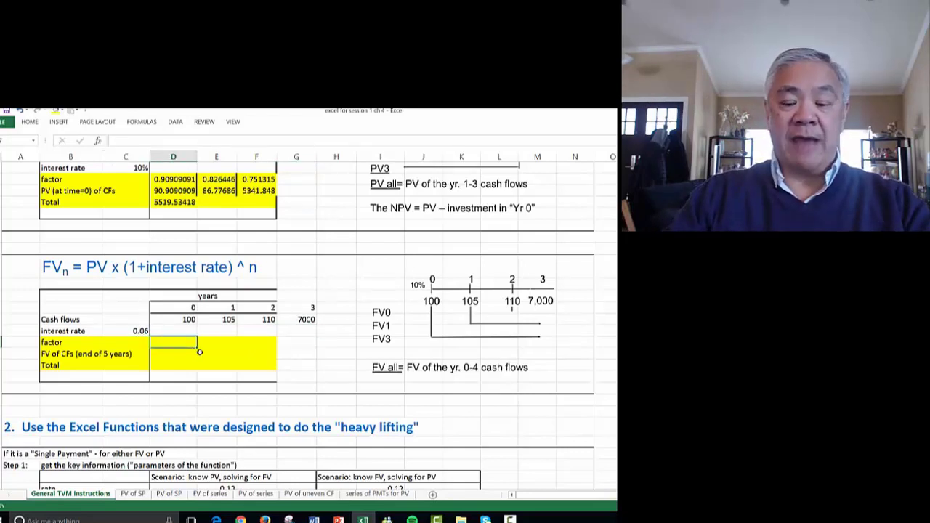
{"action": "type", "text": "+"}
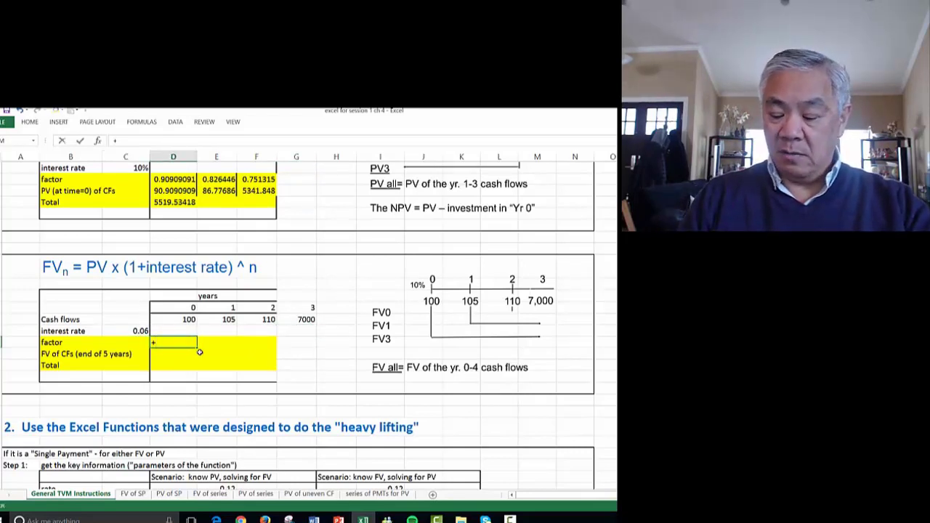
{"action": "type", "text": "("}
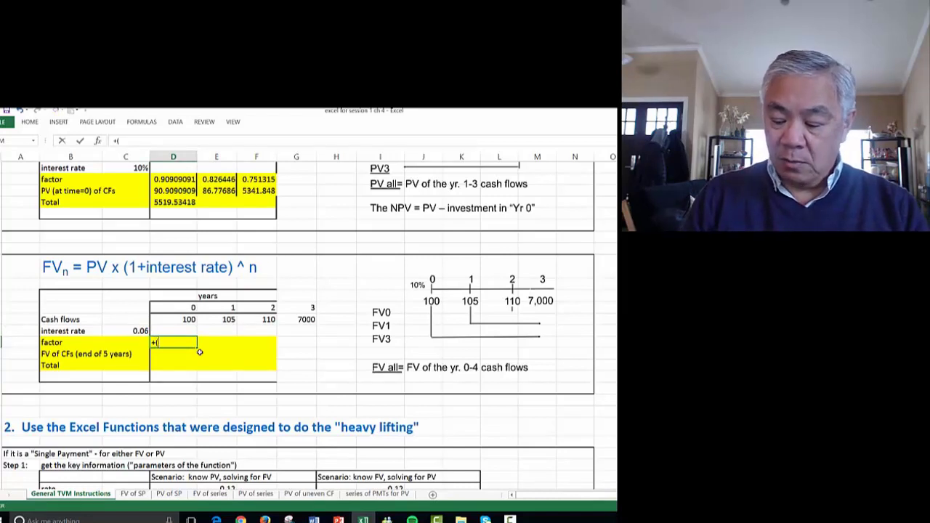
{"action": "type", "text": "1+"}
{"action": "left_click", "coordinate": [127, 332]}
{"action": "key", "text": "F4"}
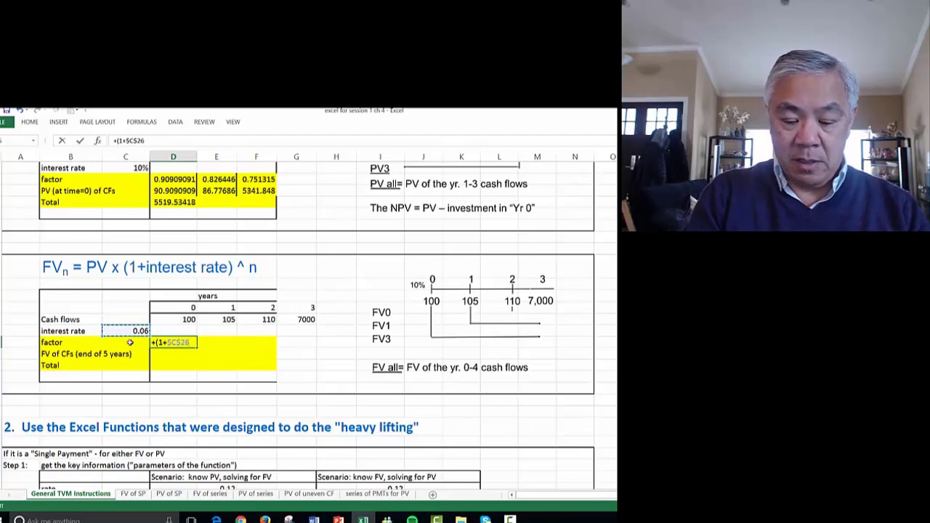
{"action": "type", "text": ")^"}
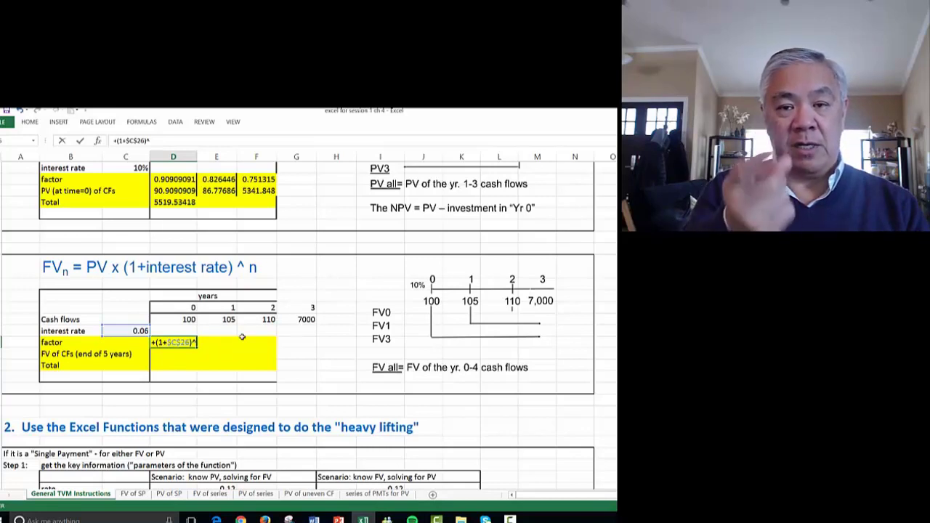
{"action": "type", "text": "3"}
{"action": "key", "text": "Return"}
- Copy the year 0 factor formula across to years 1 to 3 and select the year 1 factor cell
{"action": "key", "text": "Up"}
{"action": "key", "text": "Right"}
{"action": "key", "text": "Left"}
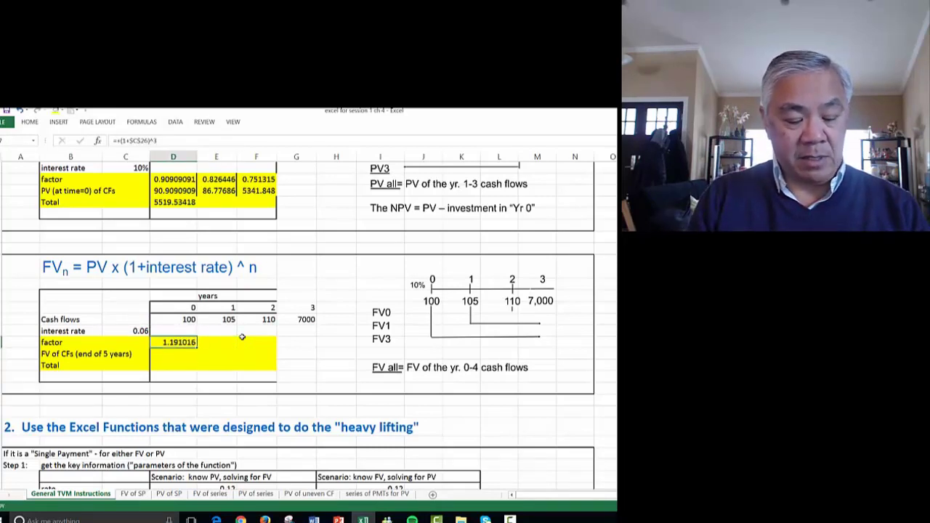
{"action": "key", "text": "ctrl+c"}
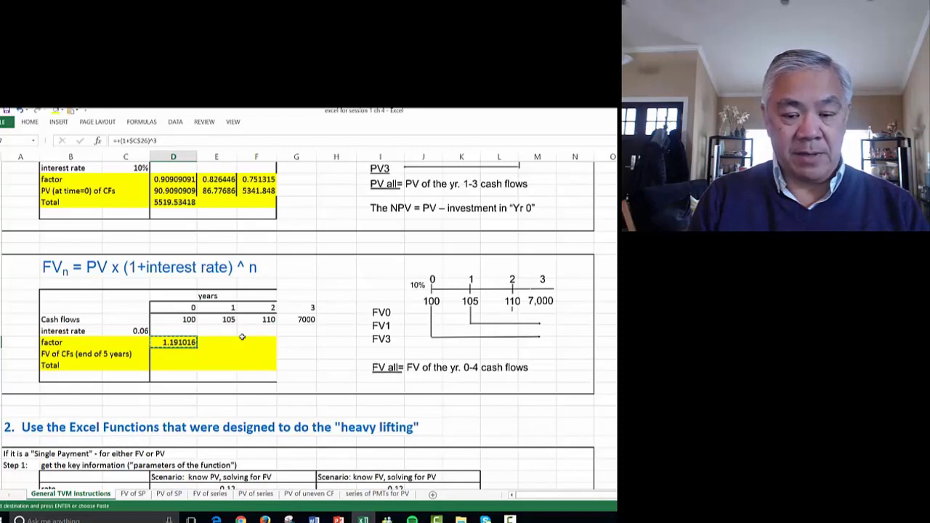
{"action": "key", "text": "shift+Right"}
{"action": "key", "text": "shift+Right"}
{"action": "key", "text": "shift+Right"}
{"action": "key", "text": "Return"}
{"action": "key", "text": "Left"}
{"action": "key", "text": "Right"}
{"action": "key", "text": "Right"}
{"action": "key", "text": "F2"}
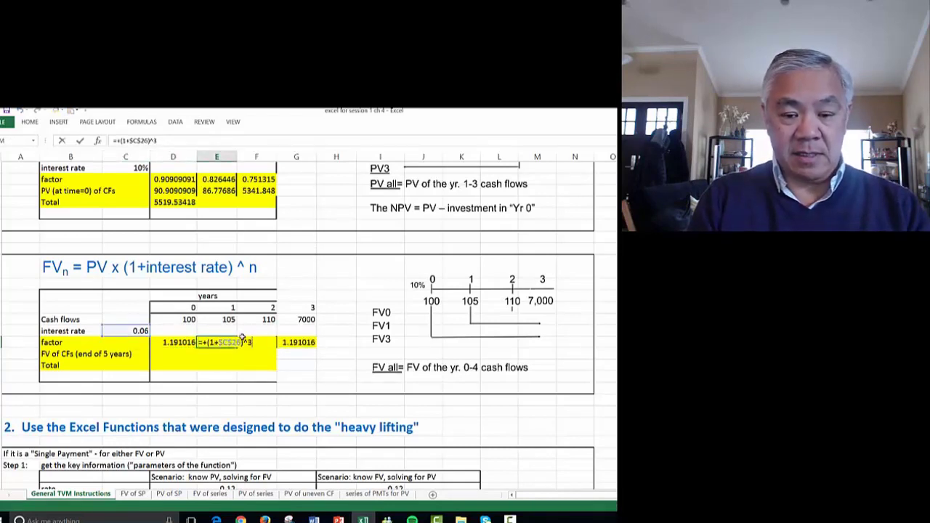
{"action": "key", "text": "BackSpace"}
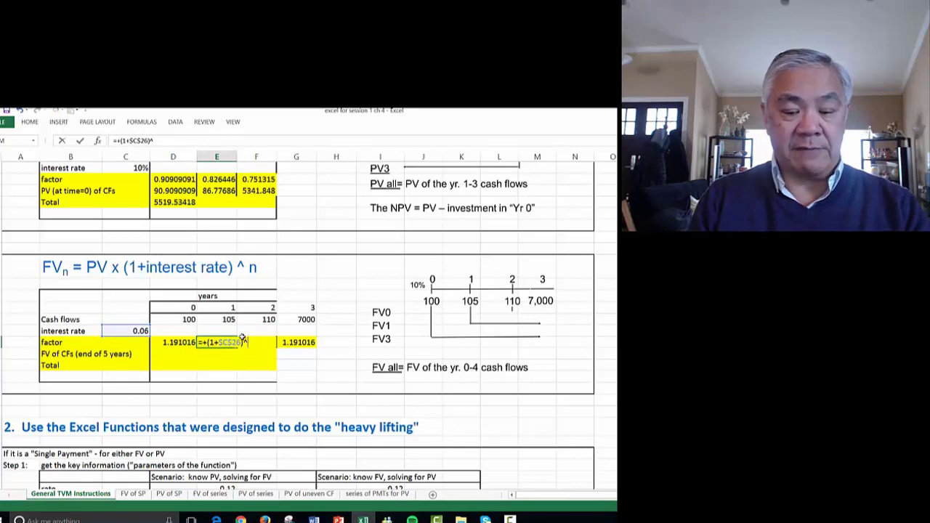
{"action": "key", "text": "Escape"}
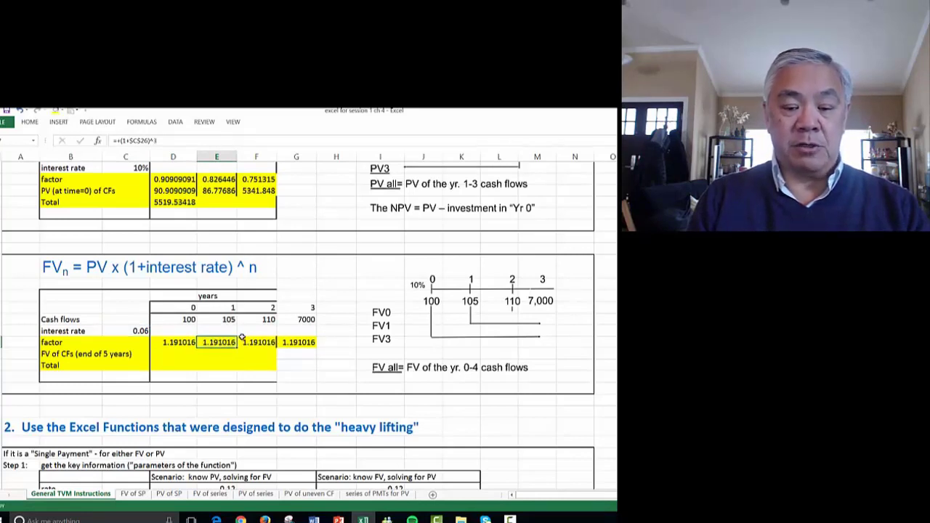
- Set the exponent in the year 1 factor formula to 2
{"action": "key", "text": "F2"}
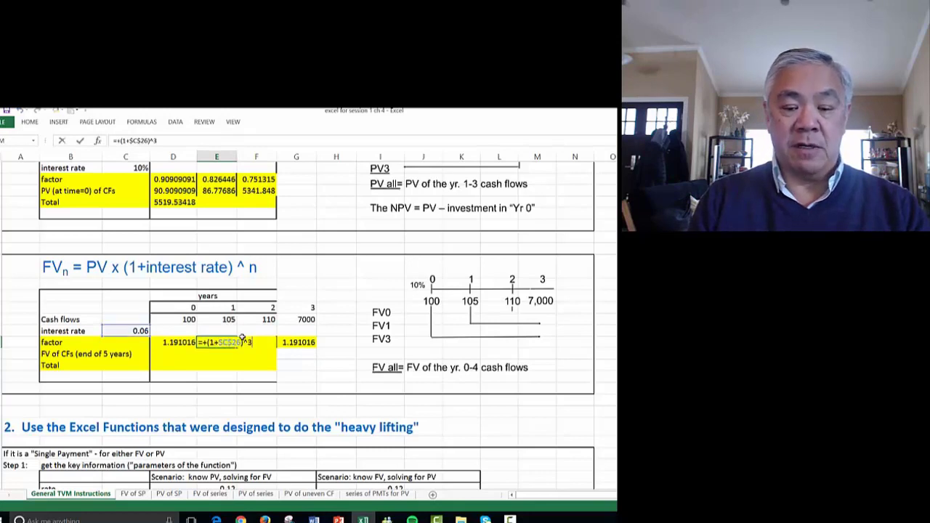
{"action": "key", "text": "BackSpace"}
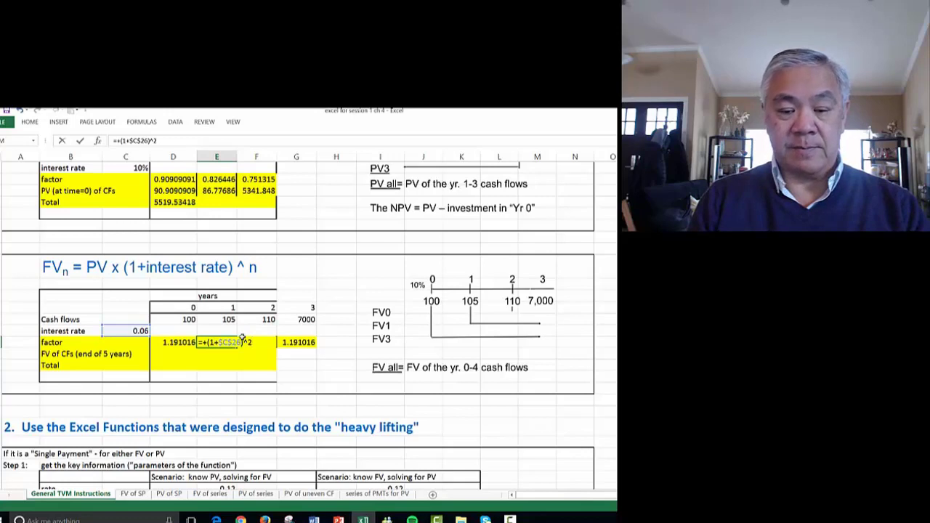
{"action": "type", "text": "2"}
{"action": "key", "text": "Return"}
- Set the exponent to 1 in the year 2 factor formula and to 0 in the year 3 factor formula
{"action": "left_click", "coordinate": [245, 338]}
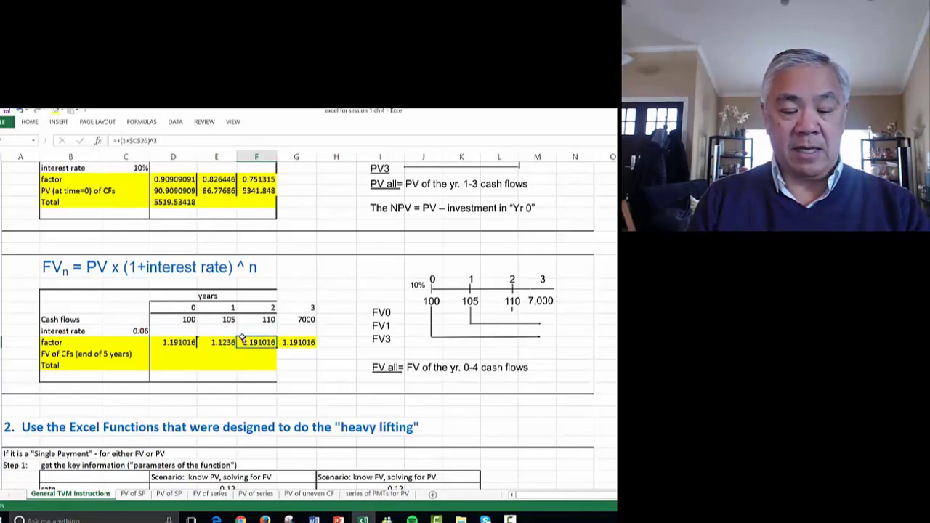
{"action": "key", "text": "F2"}
{"action": "key", "text": "BackSpace"}
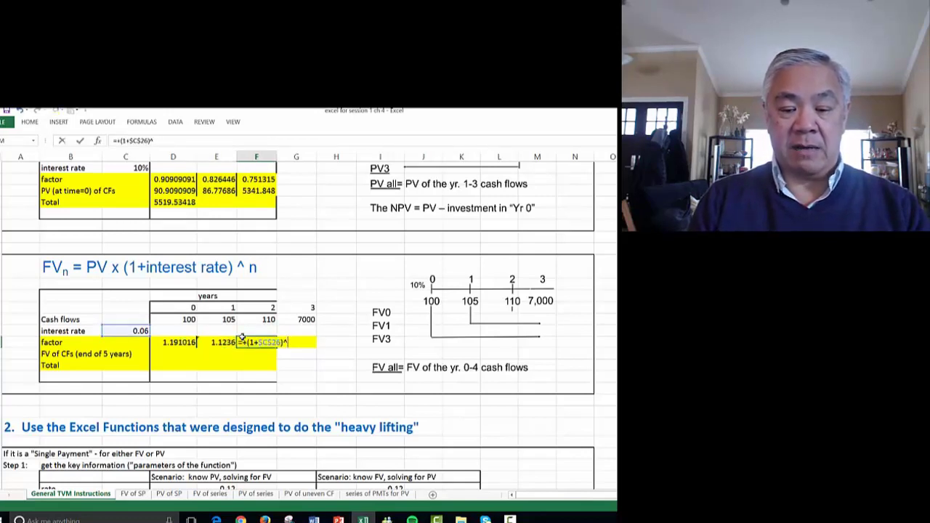
{"action": "type", "text": "1"}
{"action": "key", "text": "Tab"}
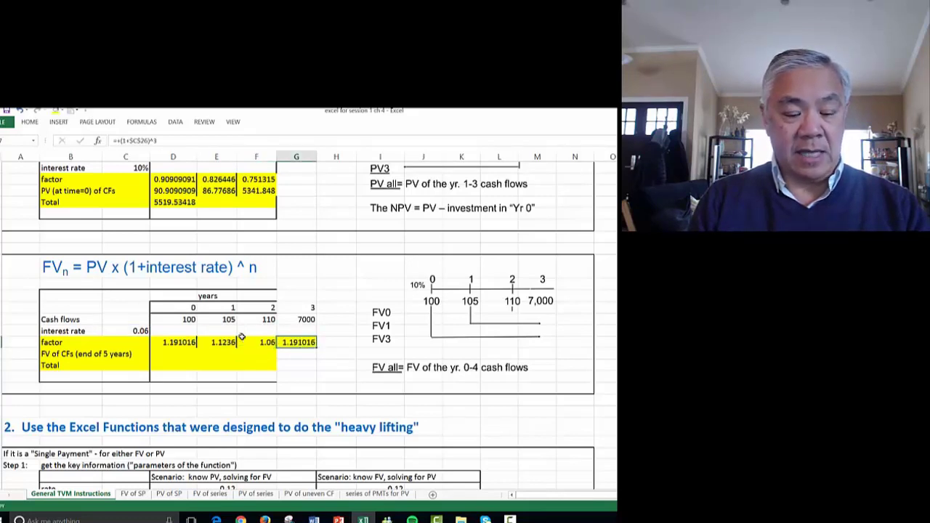
{"action": "key", "text": "F2"}
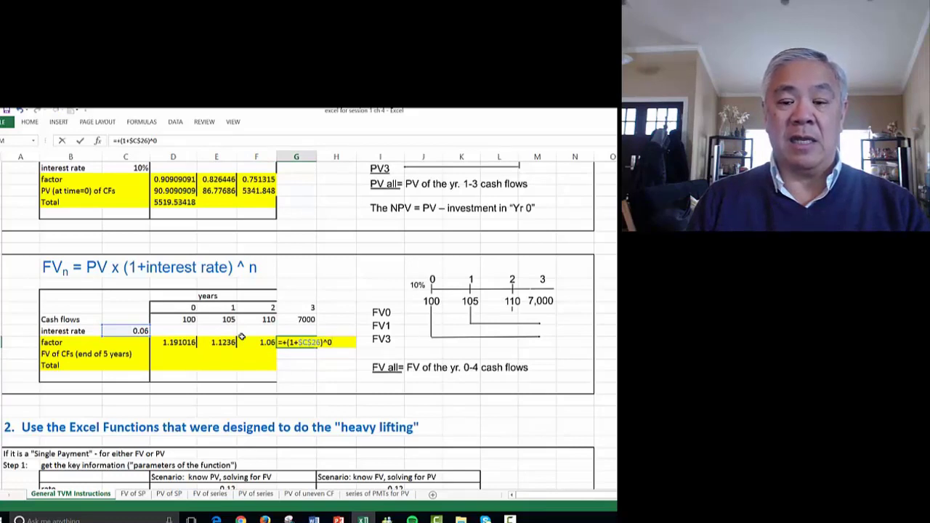
{"action": "key", "text": "Return"}
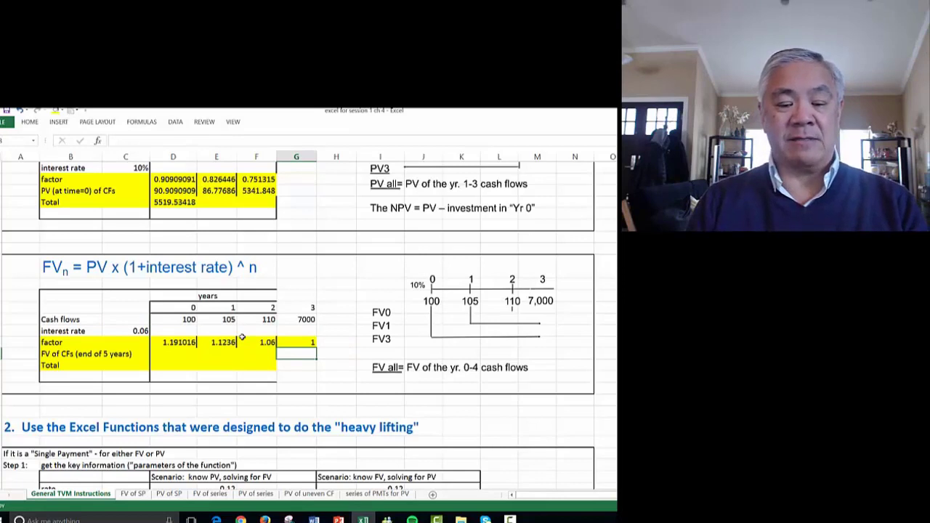
- Calculate the future value of the year 0 cash flow with +D27*D25, multiplying its factor by the cash flow
{"action": "key", "text": "Left"}
{"action": "key", "text": "Left"}
{"action": "key", "text": "Left"}
{"action": "type", "text": "+"}
{"action": "key", "text": "Up"}
{"action": "type", "text": "*"}
{"action": "key", "text": "Up"}
{"action": "key", "text": "Up"}
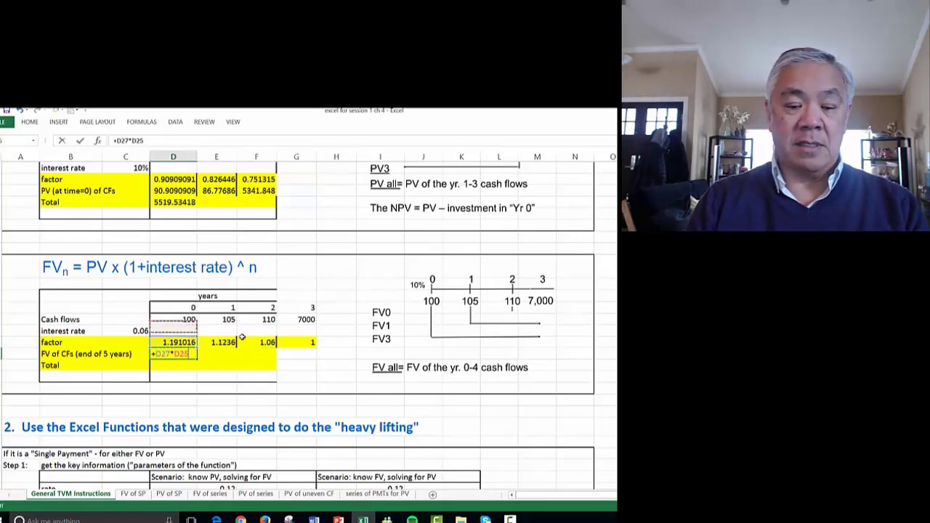
{"action": "key", "text": "Return"}
- Copy the year 0 future value formula across to years 1 to 3
{"action": "key", "text": "Up"}
{"action": "key", "text": "ctrl+c"}
{"action": "key", "text": "shift+Right"}
{"action": "key", "text": "shift+Right"}
{"action": "key", "text": "shift+Right"}
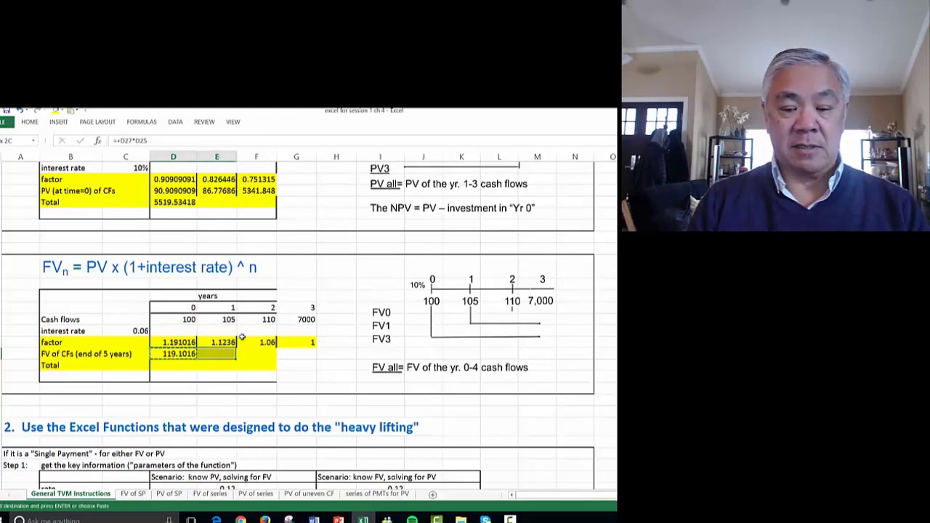
{"action": "key", "text": "Return"}
- Total the four future values in the year 3 column of the Total row with =sum(D28:G28)
{"action": "key", "text": "Down"}
{"action": "key", "text": "Right"}
{"action": "key", "text": "Right"}
{"action": "key", "text": "Right"}
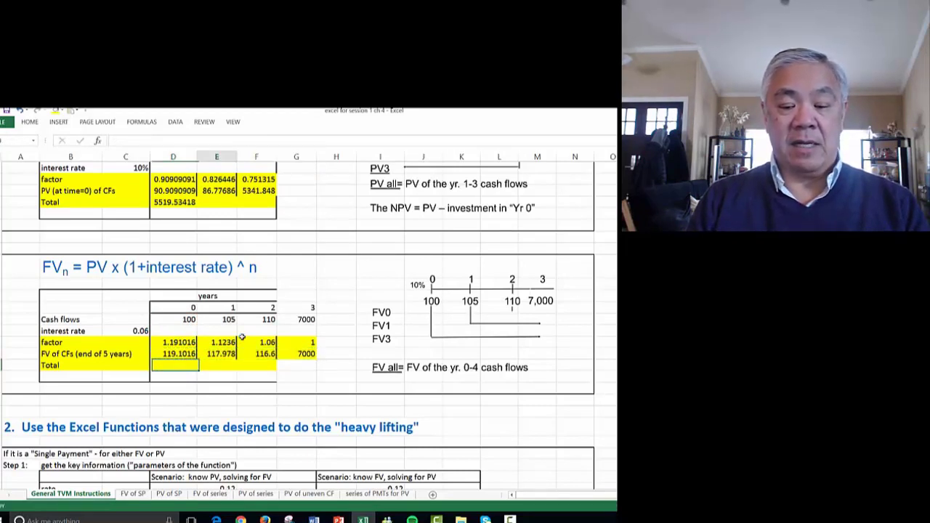
{"action": "key", "text": "Right"}
{"action": "type", "text": "=sum("}
{"action": "key", "text": "Up"}
{"action": "key", "text": "Left"}
{"action": "key", "text": "Left"}
{"action": "key", "text": "Left"}
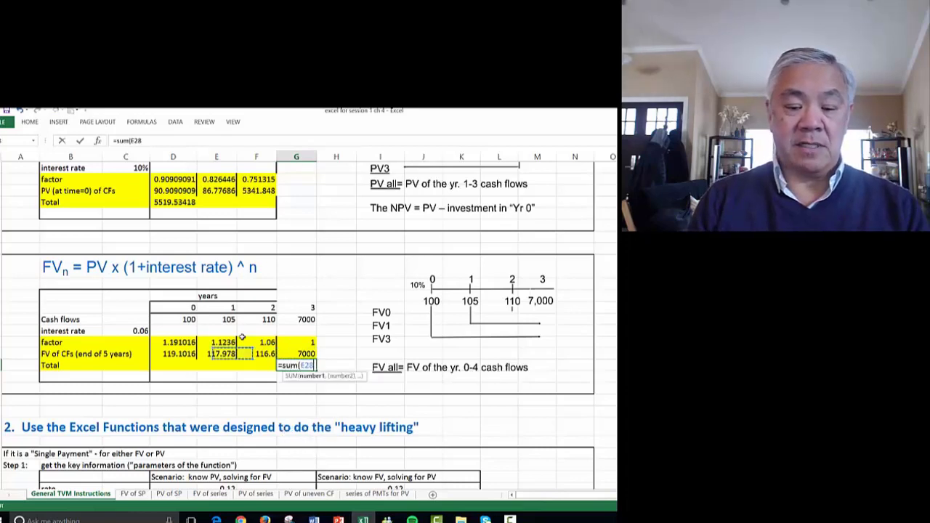
{"action": "key", "text": "shift+Right"}
{"action": "key", "text": "shift+Right"}
{"action": "key", "text": "shift+Right"}
{"action": "type", "text": ")"}
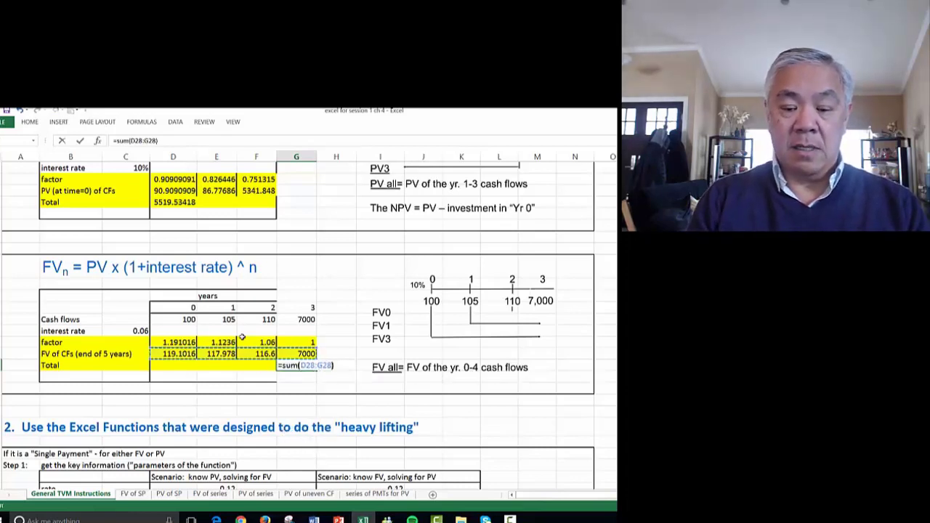
{"action": "key", "text": "Return"}
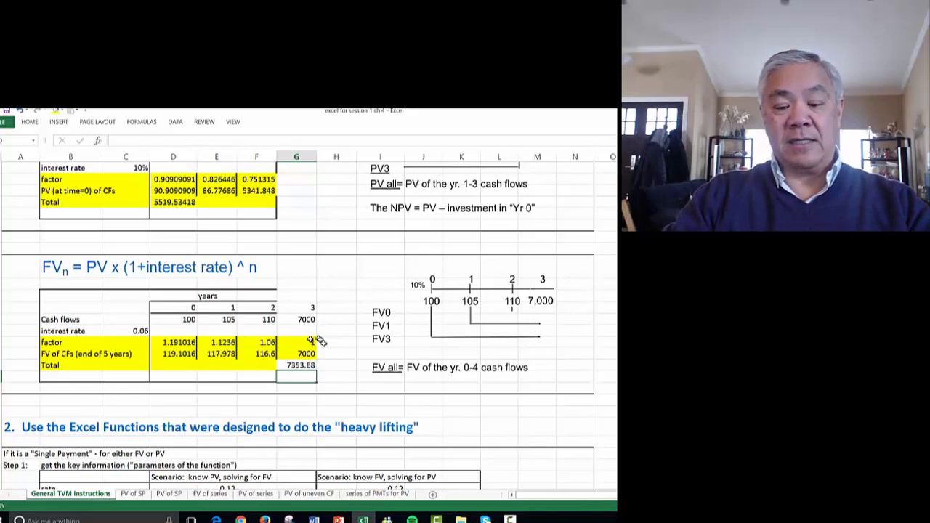
{"action": "left_click", "coordinate": [184, 319]}
{"action": "left_click_drag", "start_coordinate": [183, 319], "coordinate": [291, 319]}
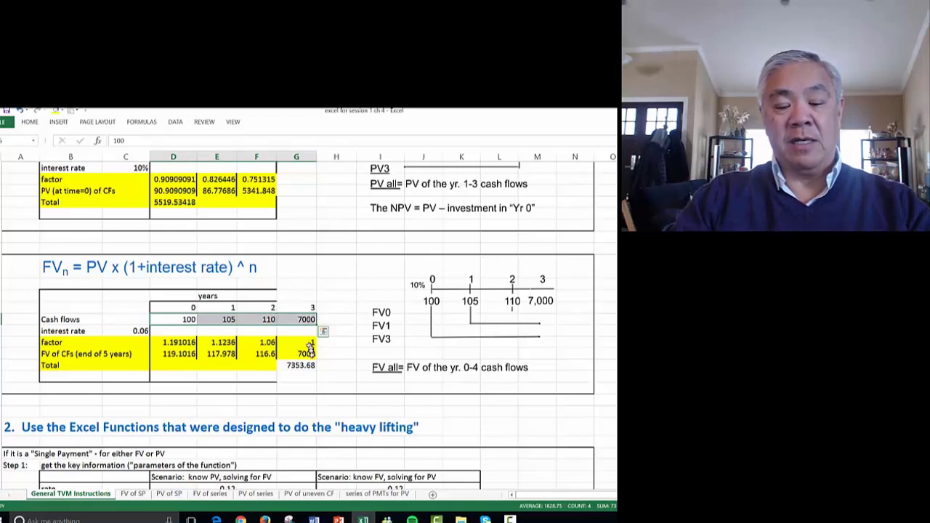
{"action": "left_click", "coordinate": [306, 368]}
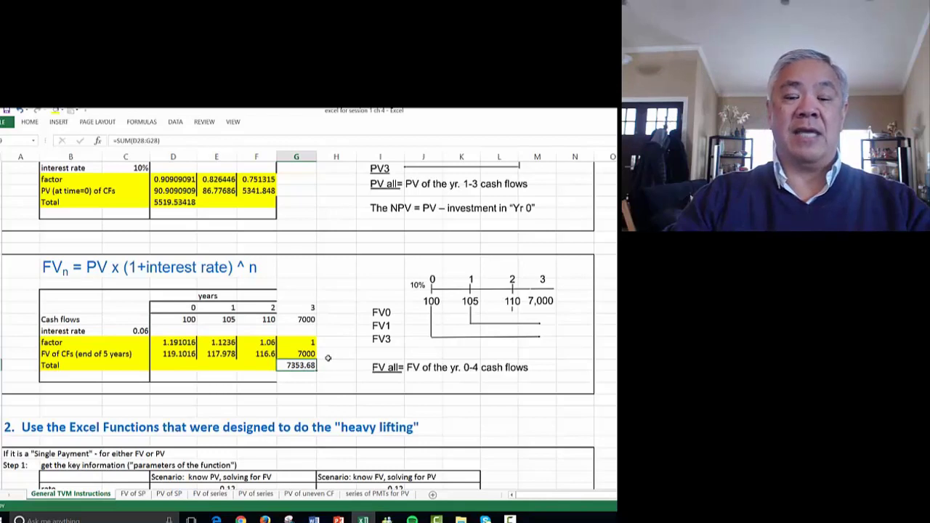
{"action": "left_click", "coordinate": [327, 341]}
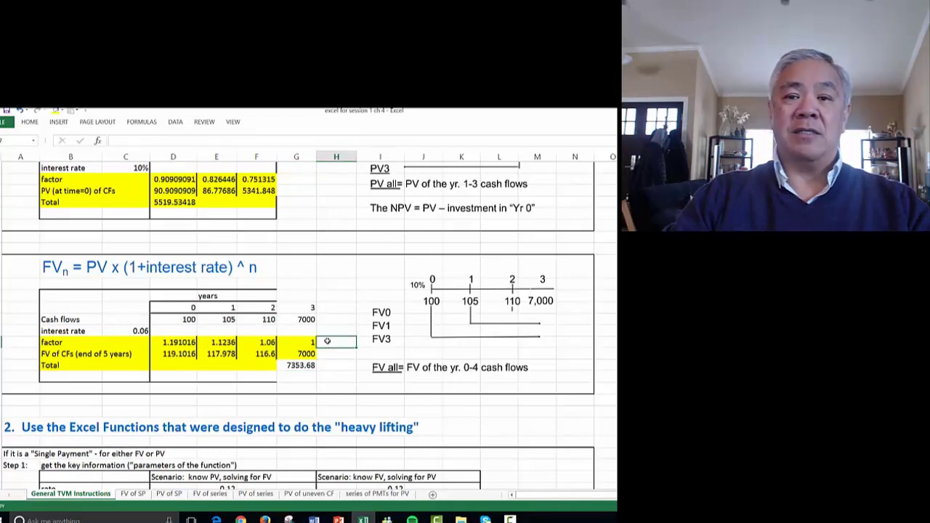